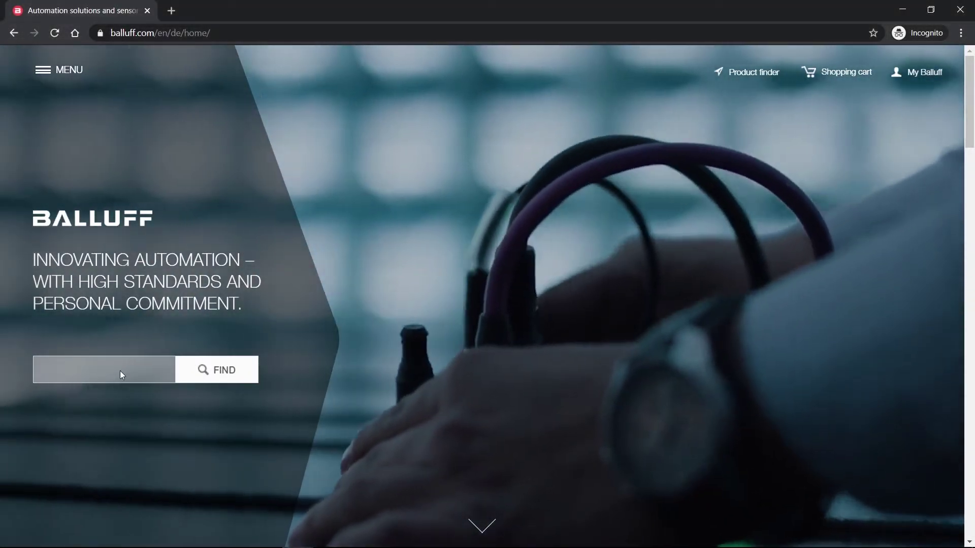
Step: Search Balluff for BNI005H, open the Profinet network block page and review key features and downloads
left_click(119, 371)
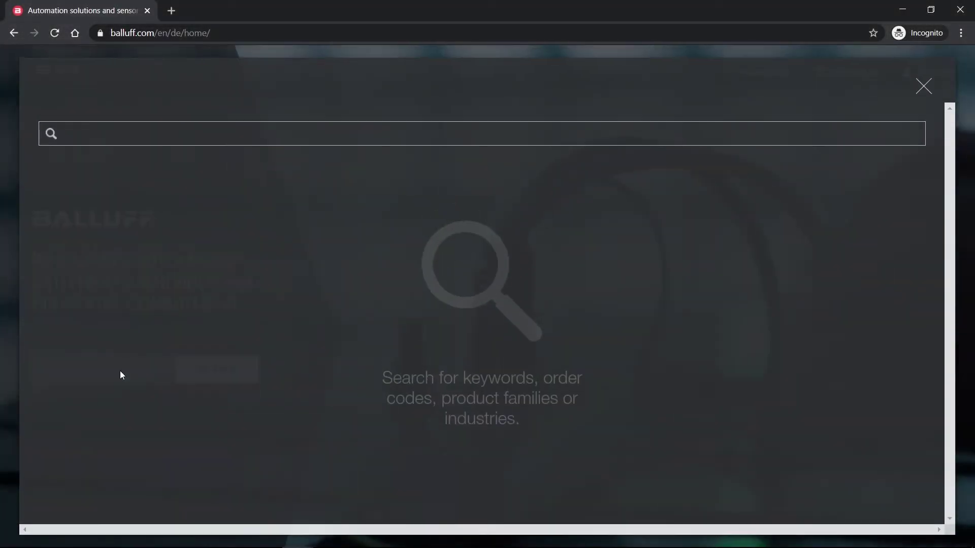
type("BNI005H")
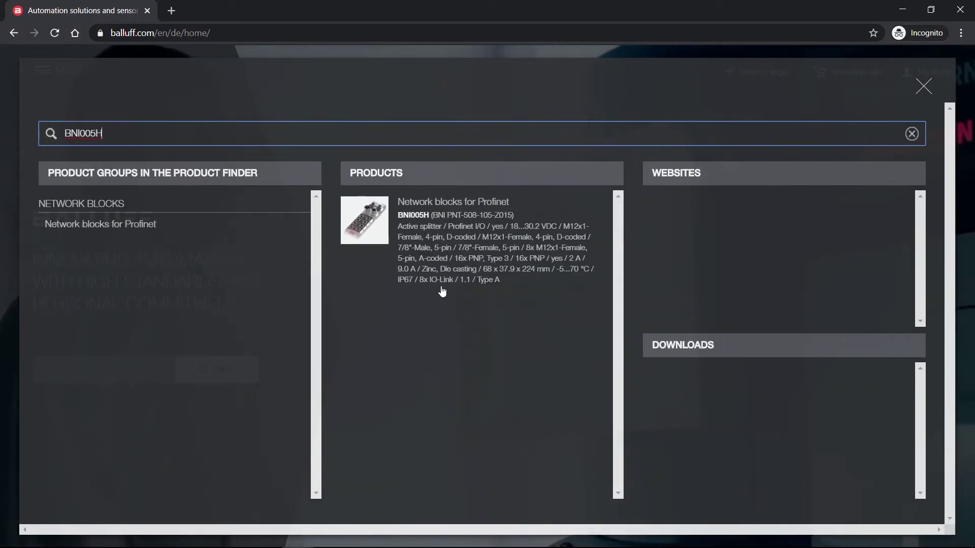
left_click(462, 236)
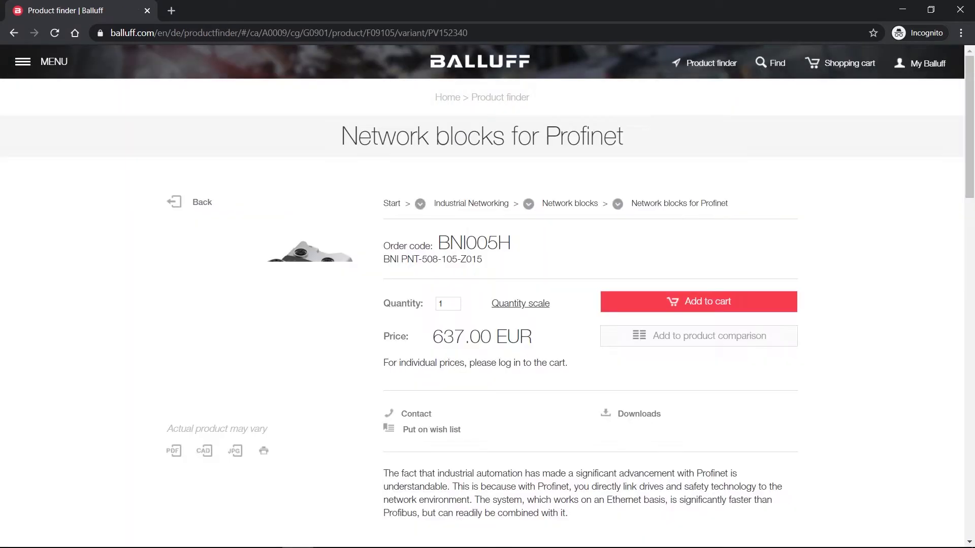
scroll(468, 234, "down", 6)
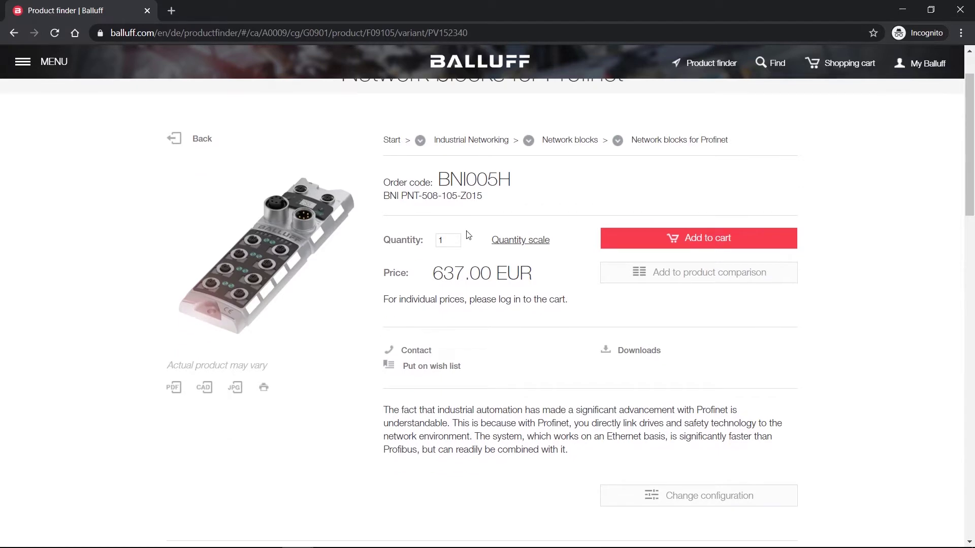
scroll(469, 235, "down", 5)
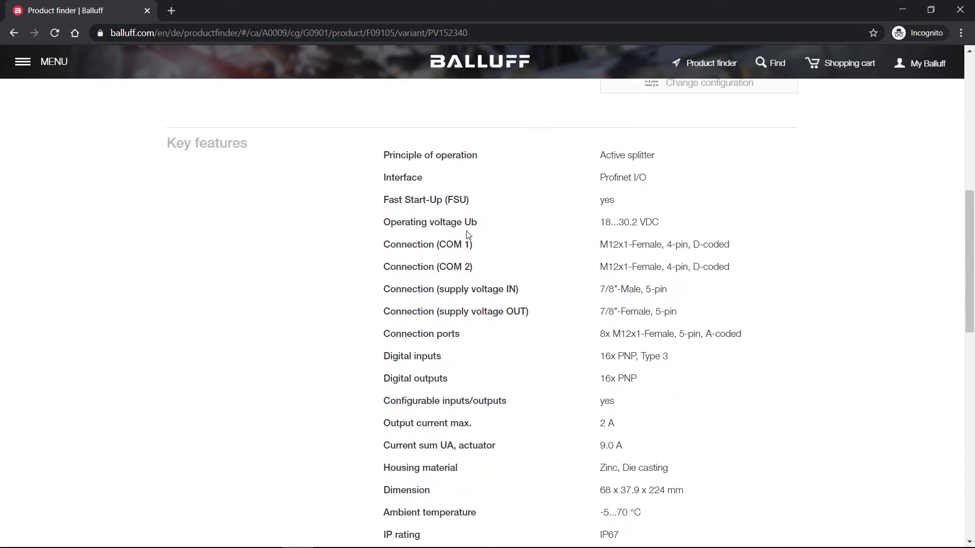
scroll(469, 234, "down", 8)
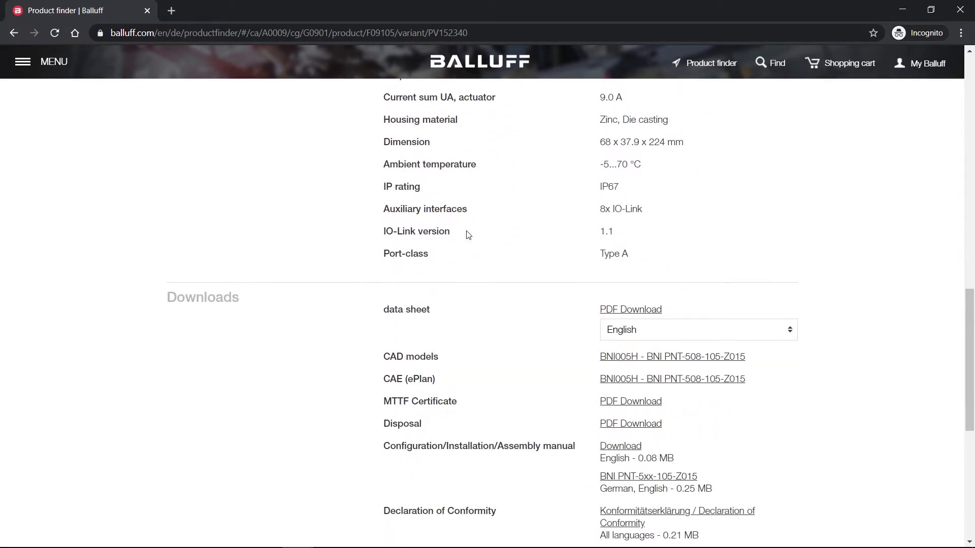
scroll(469, 235, "down", 2)
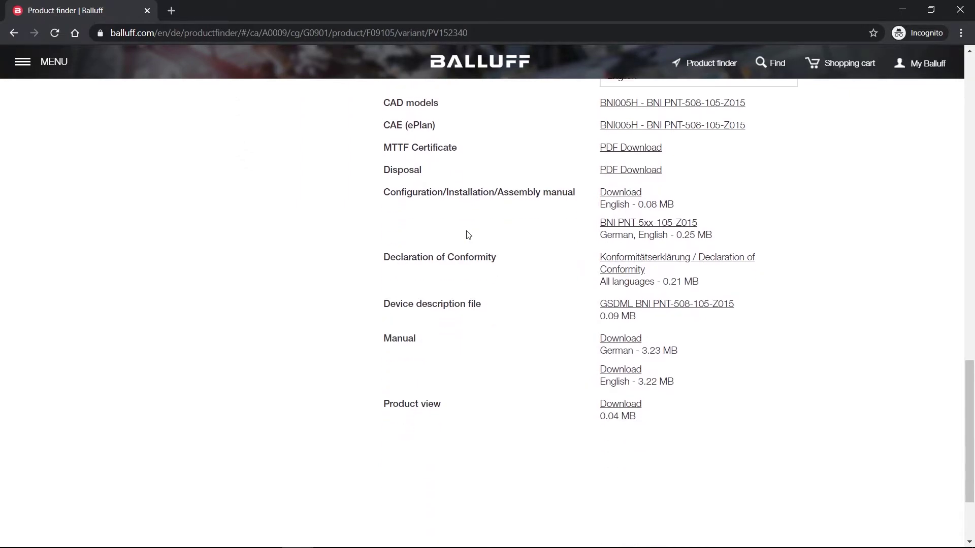
scroll(468, 235, "up", 8)
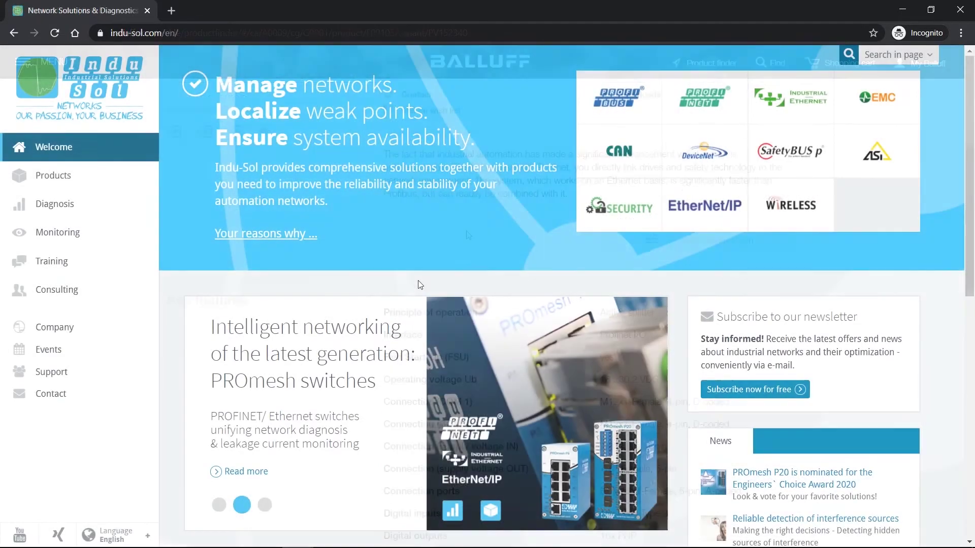
Step: Open Indu-Sol's Support > Downloads page and expand the ServiceTool entry to show its installer
mouse_move(44, 409)
mouse_move(40, 376)
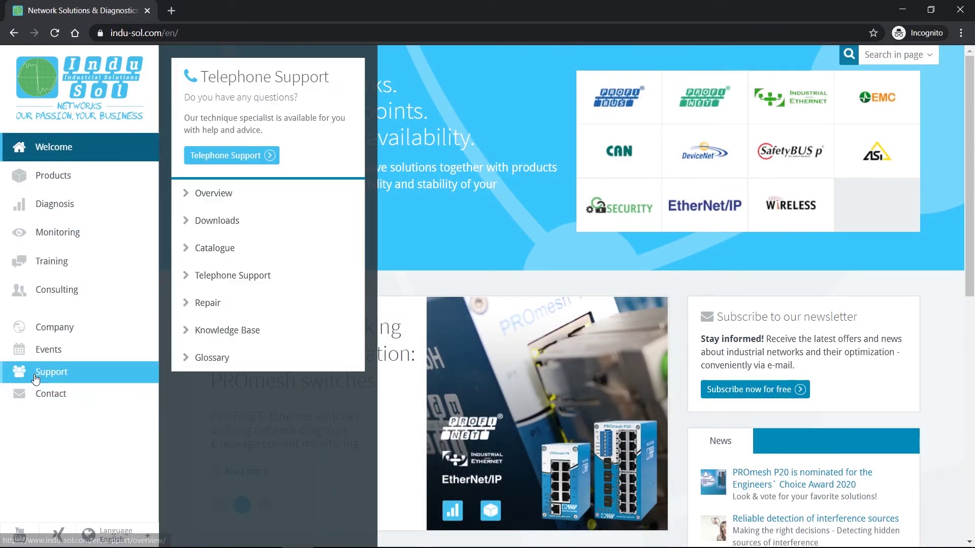
left_click(227, 221)
scroll(236, 320, "down", 12)
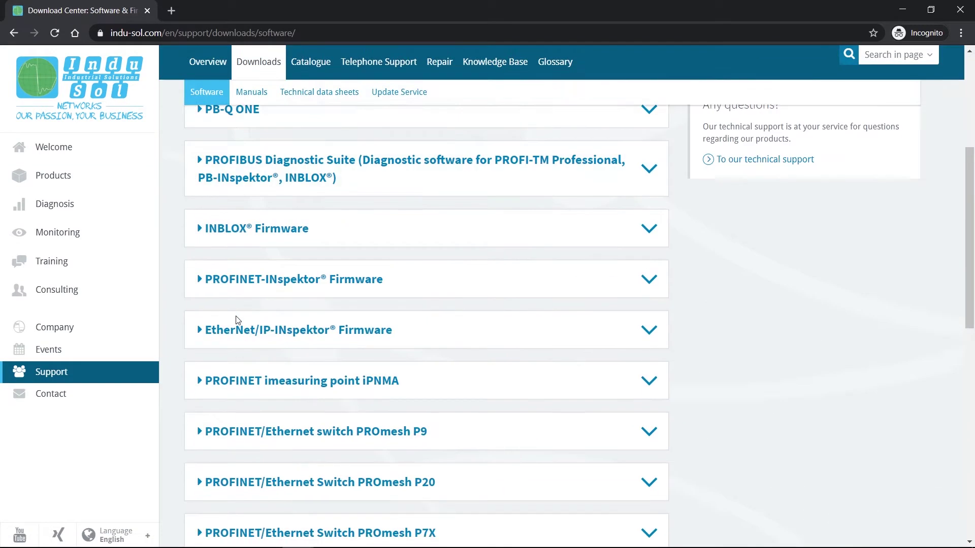
scroll(236, 320, "down", 4)
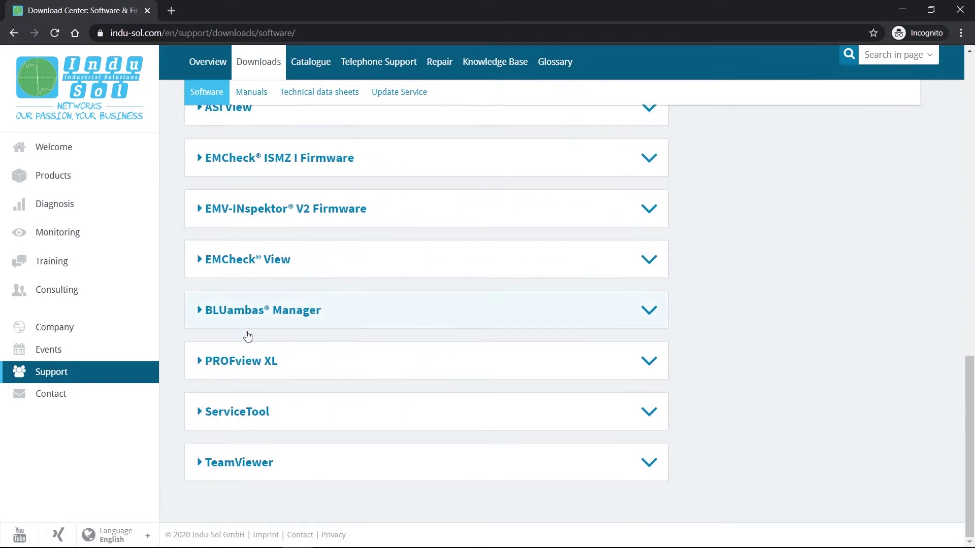
left_click(257, 420)
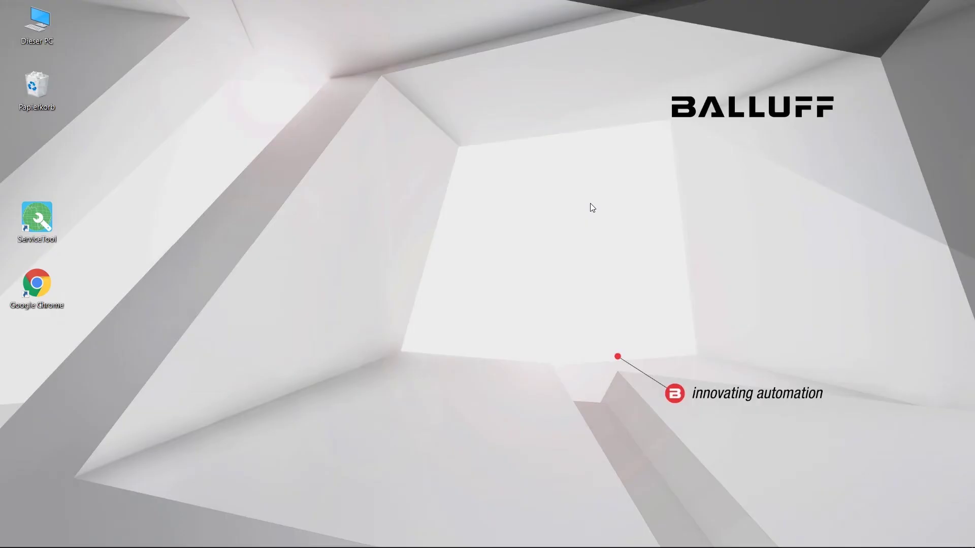
Step: Start ServiceTool, review Einstellungen, and confirm the Scan starten list has PROFINET-Gerät ticked
double_click(31, 219)
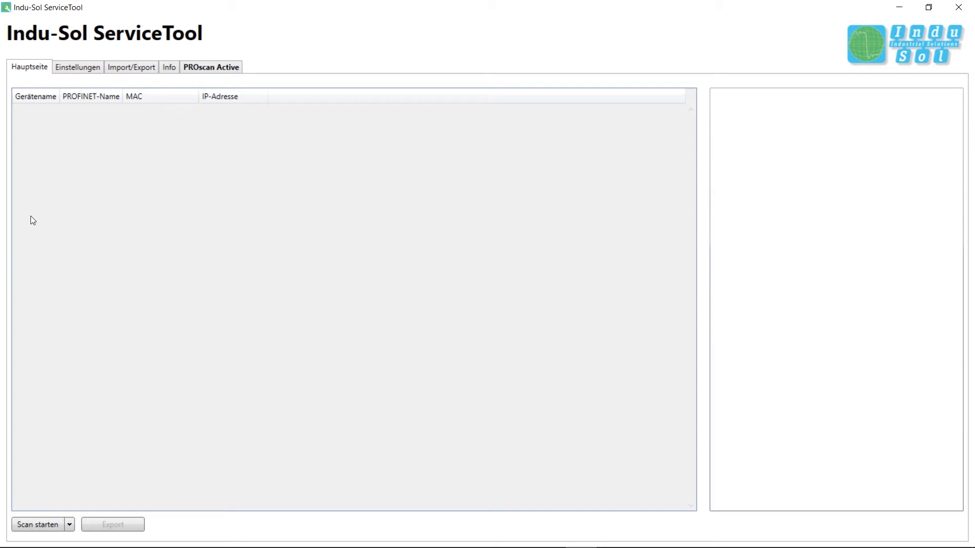
left_click(78, 68)
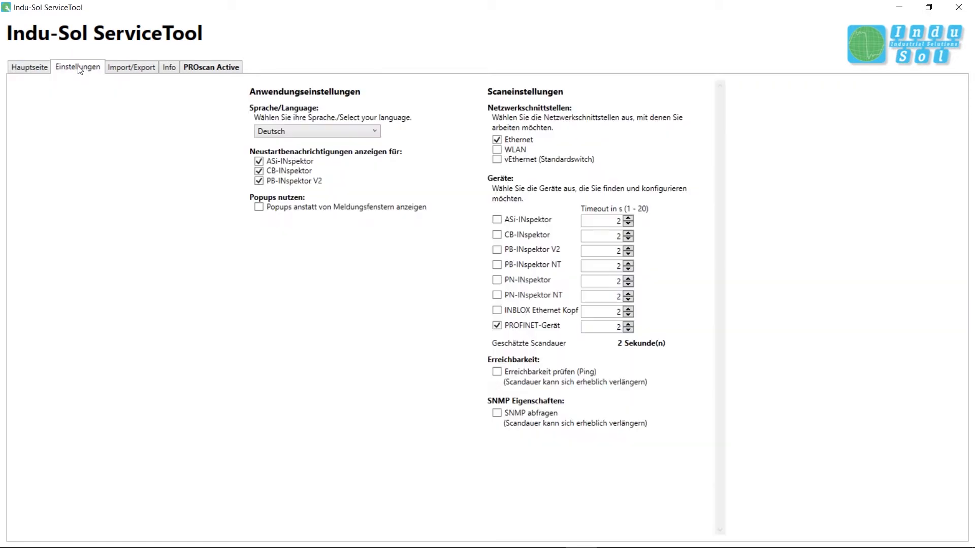
left_click(25, 72)
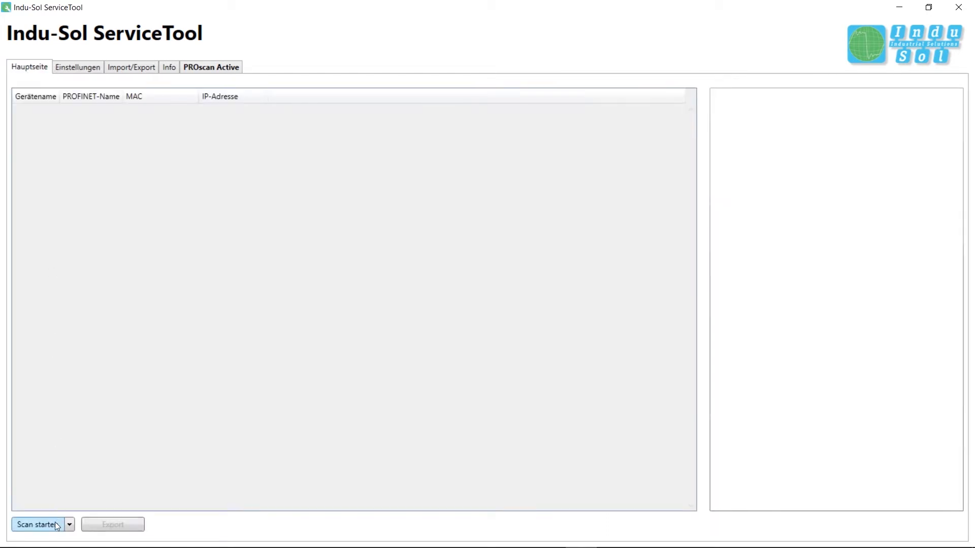
left_click(70, 525)
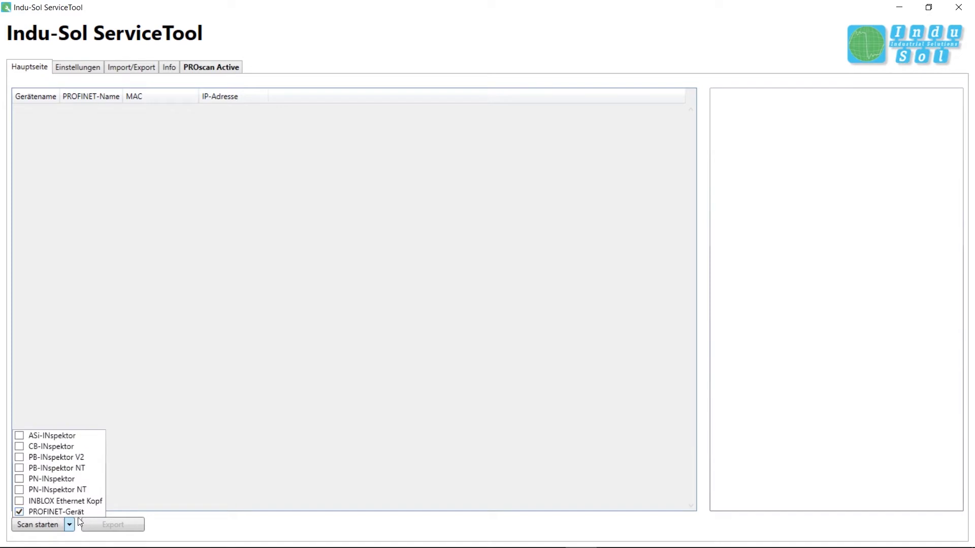
left_click(143, 280)
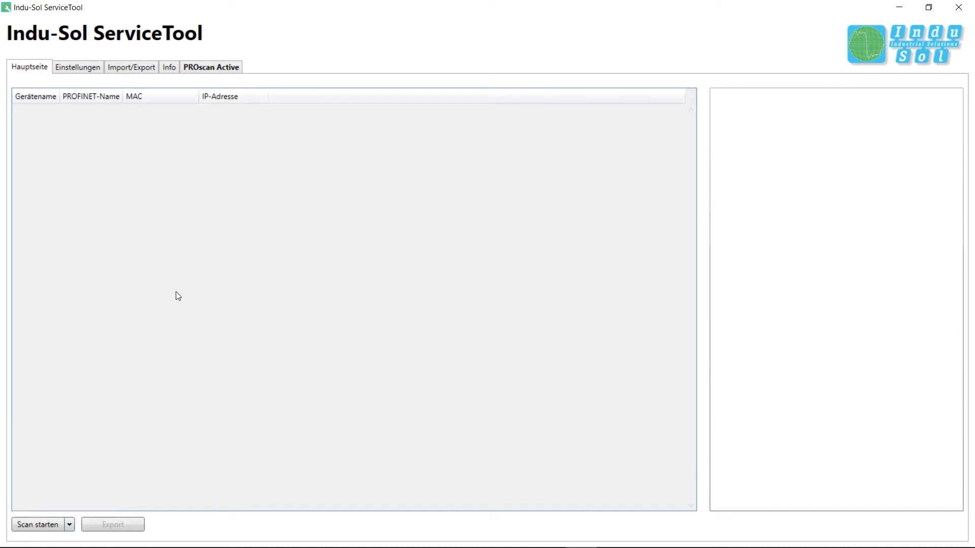
Step: Scan the network and select the found BNI PNT-508-105-Z015 device with IP 0.0.0.0
left_click(48, 526)
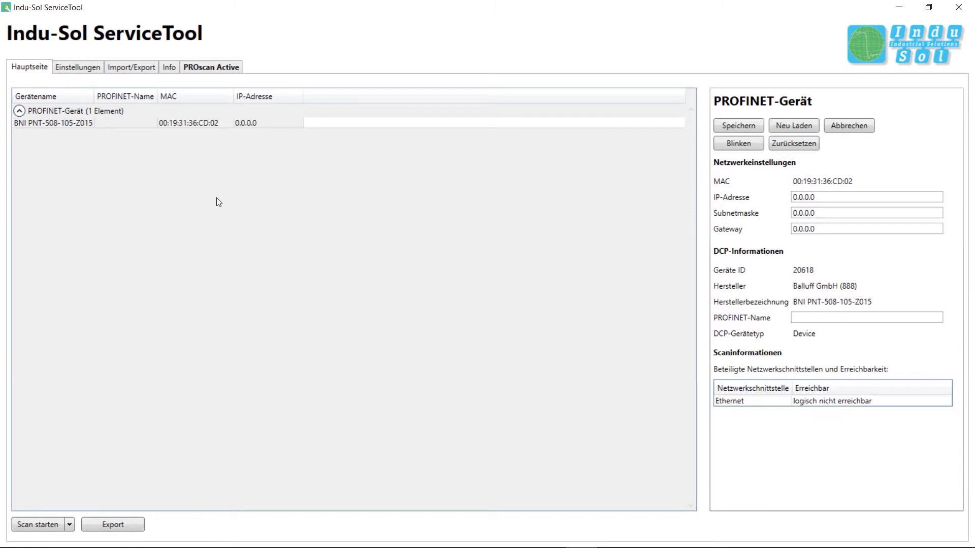
left_click(70, 122)
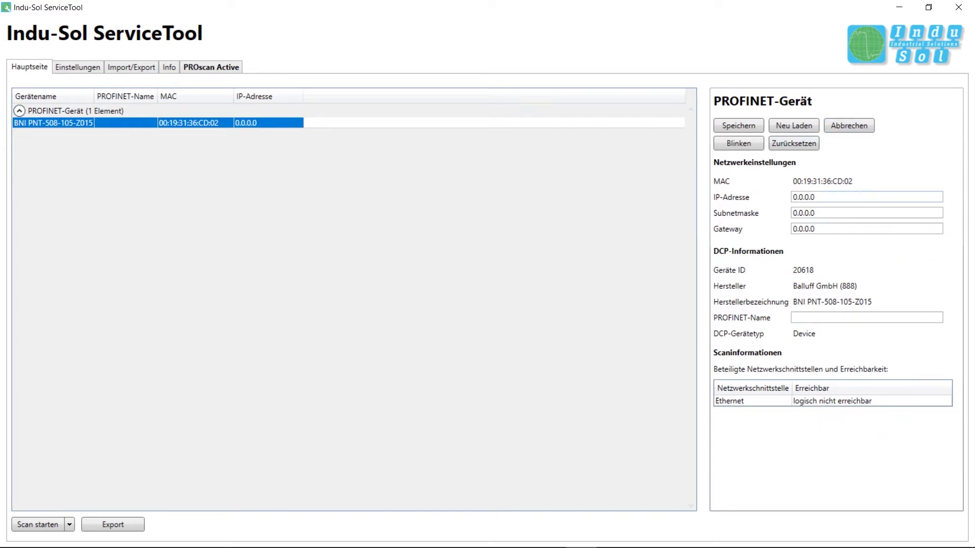
Step: Fill in IP-Adresse 192.168.0.20, Subnetmaske 255.255.255.0 and PROFINET-Name bnitutorial
key("Tab")
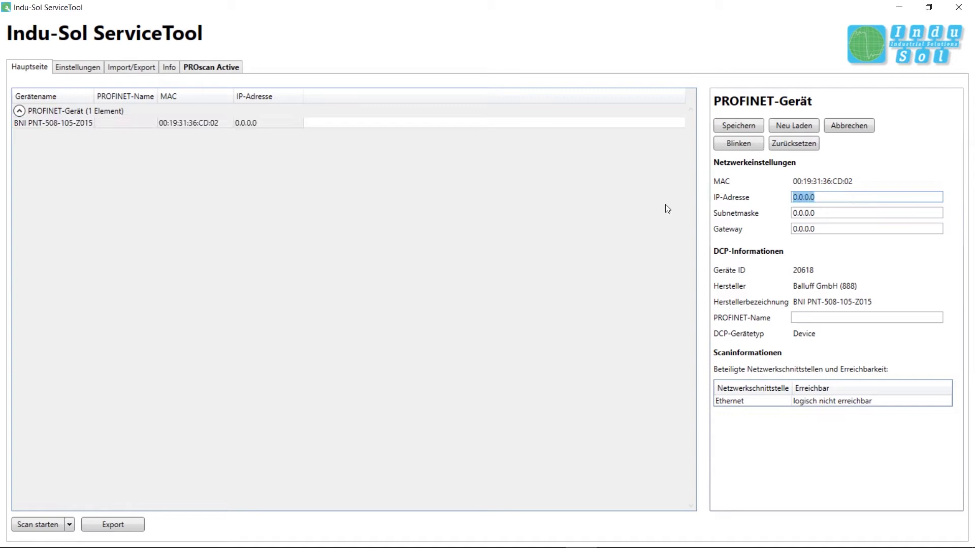
type("192")
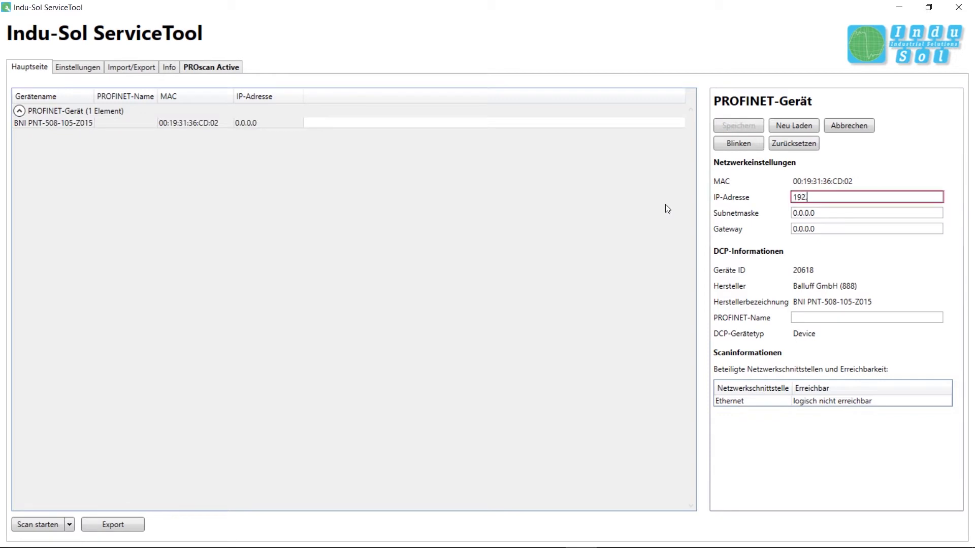
type(".168.0.20")
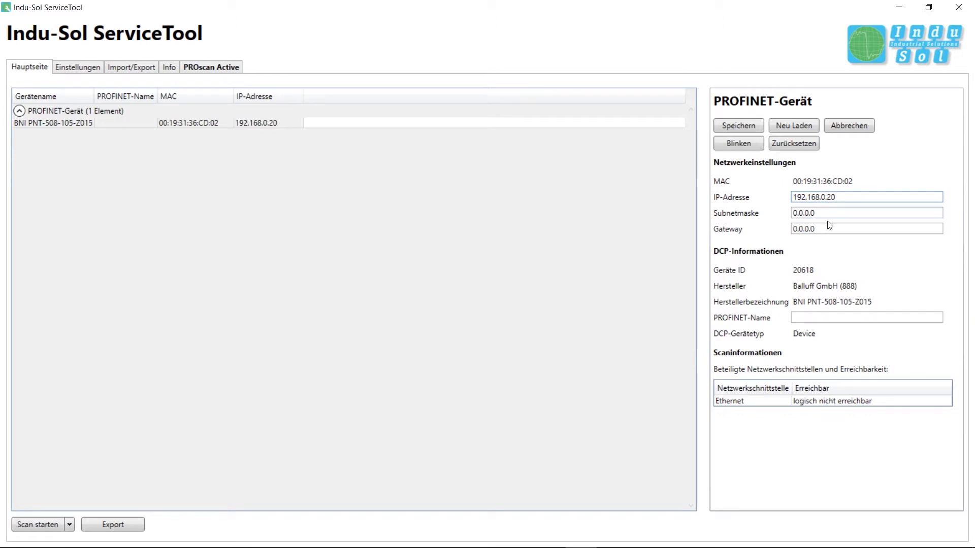
key("Tab")
type("2")
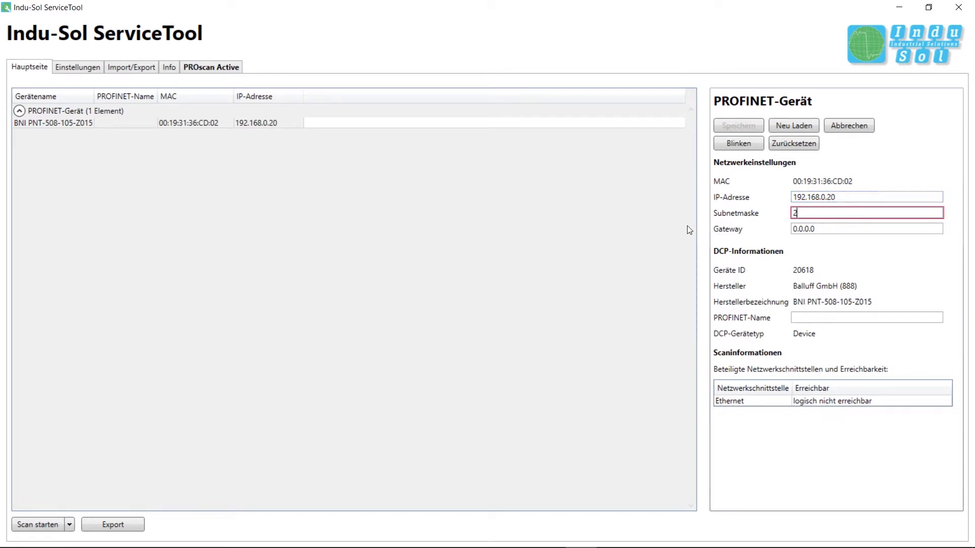
type("55.255.255.0")
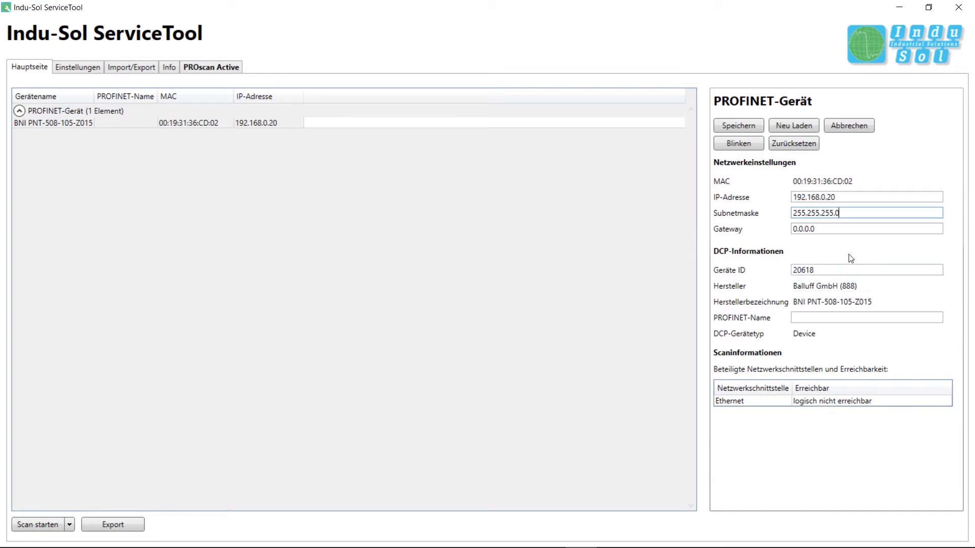
left_click(868, 229)
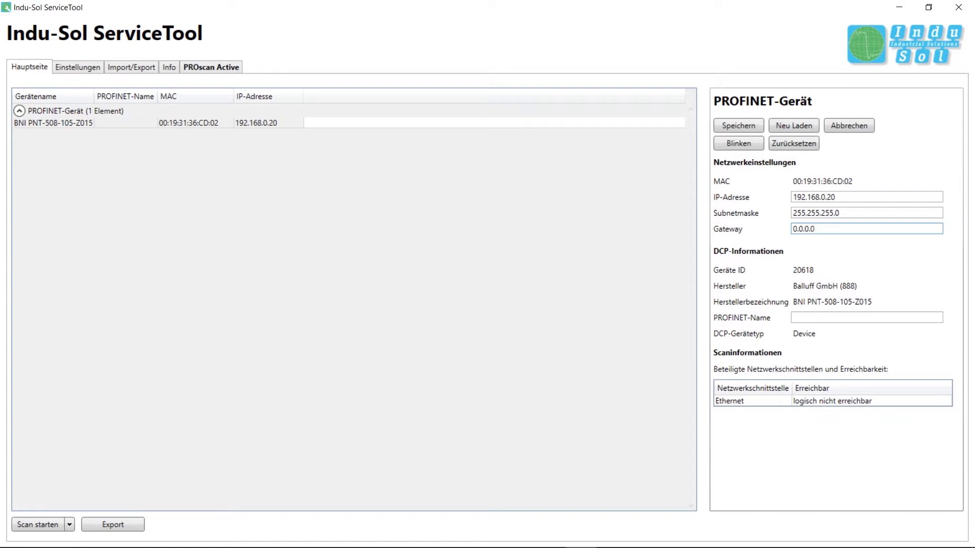
left_click(867, 318)
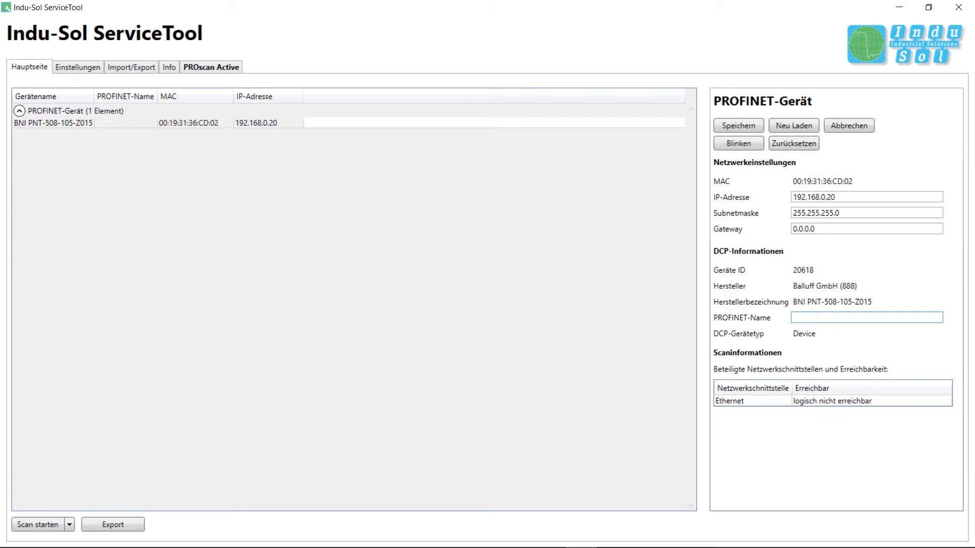
type("bnitutorial")
Step: Save the settings to the device, rescan to find bnitutorial, then close ServiceTool
left_click(727, 124)
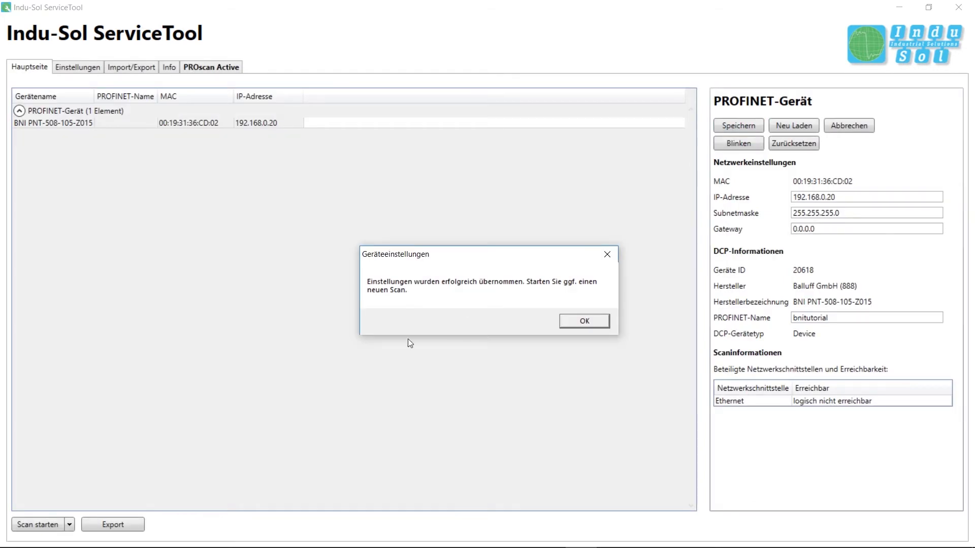
left_click(599, 325)
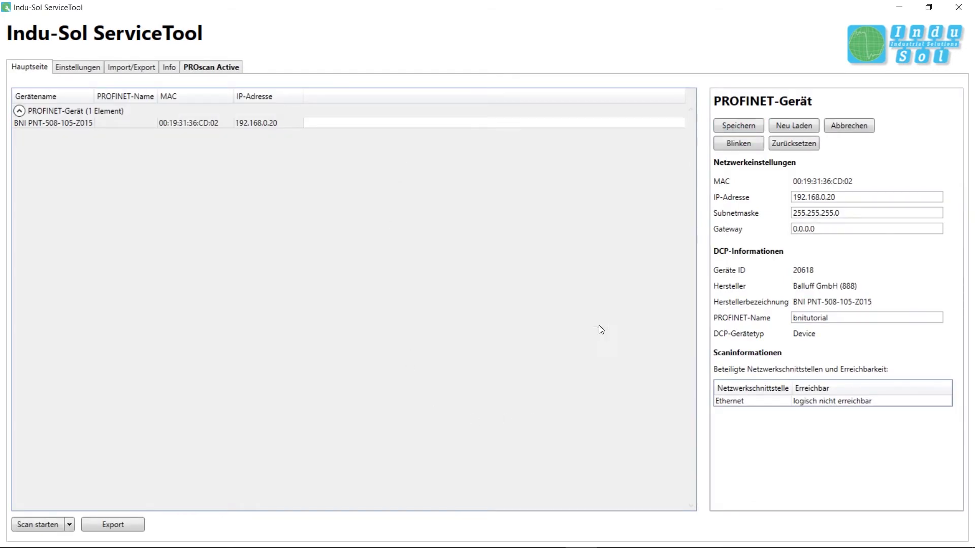
left_click(38, 525)
left_click(115, 123)
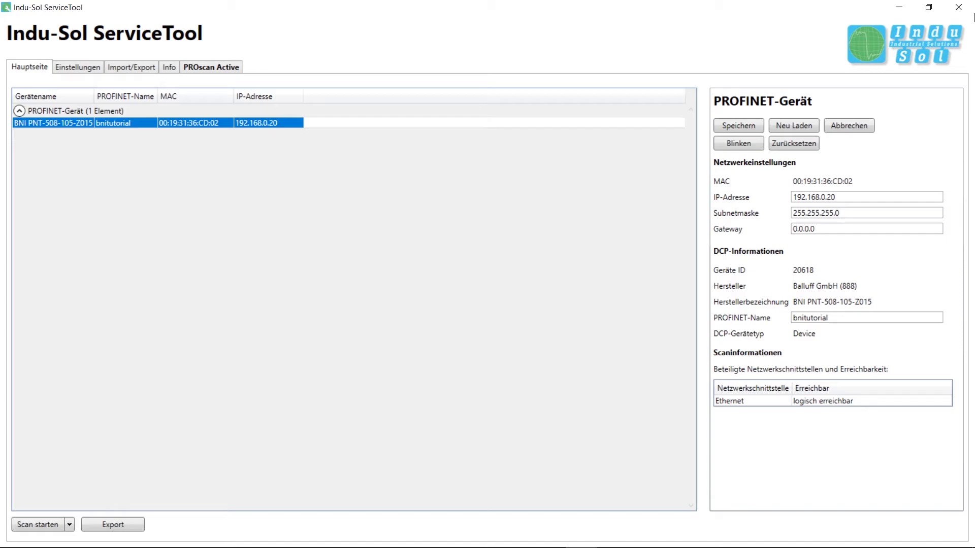
left_click(959, 7)
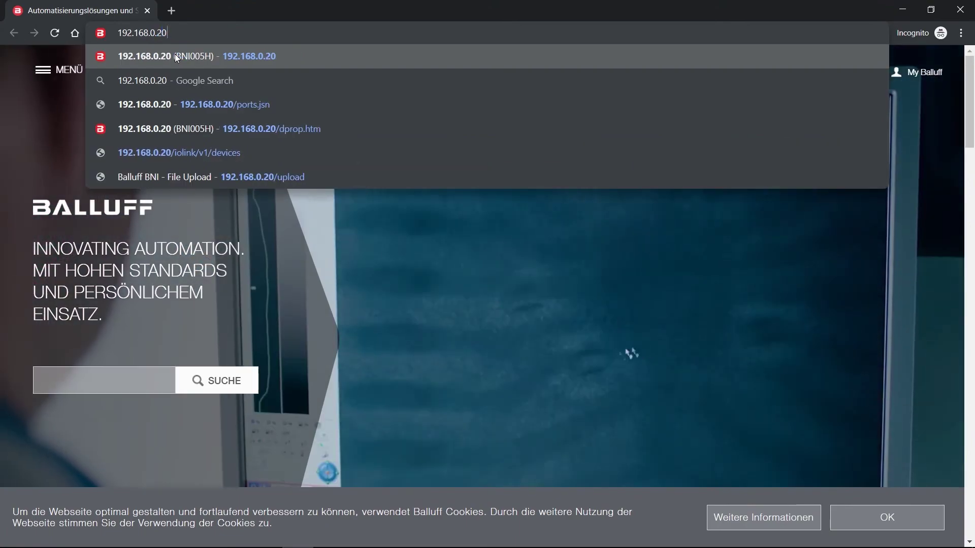
Step: Go to 192.168.0.20 in Chrome via the address bar suggestion
left_click(174, 56)
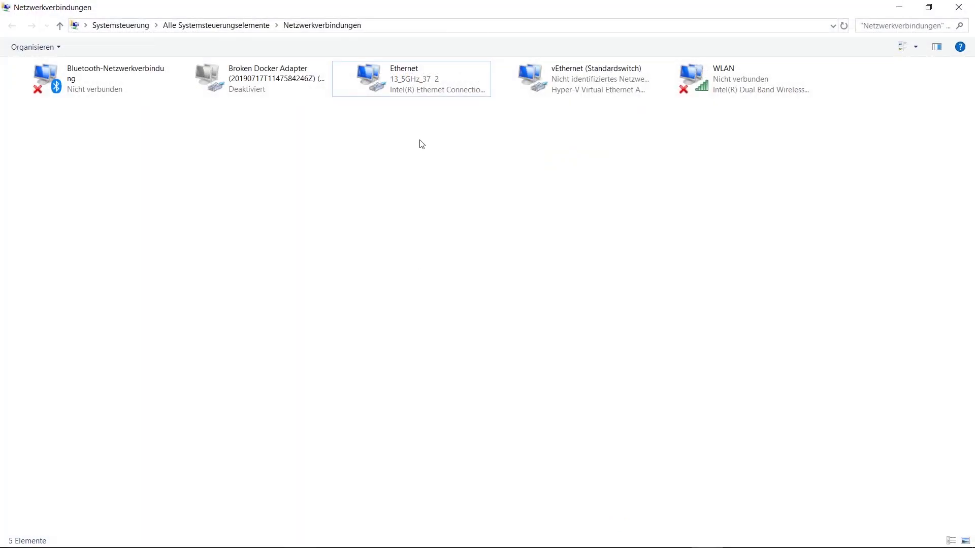
Step: Give the Ethernet adapter's IPv4 the fixed address 192.168.0.253 with mask 255.255.255.0
right_click(414, 81)
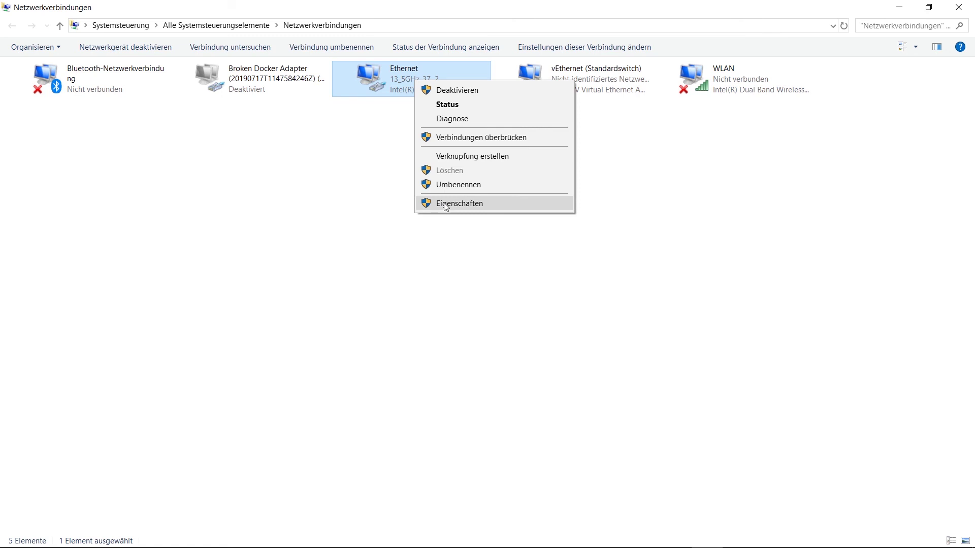
left_click(444, 205)
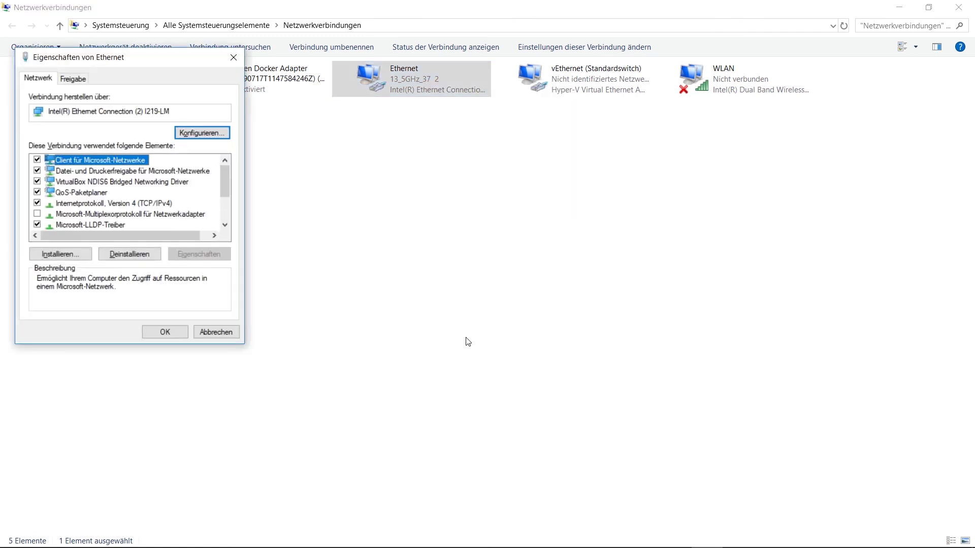
left_click(124, 202)
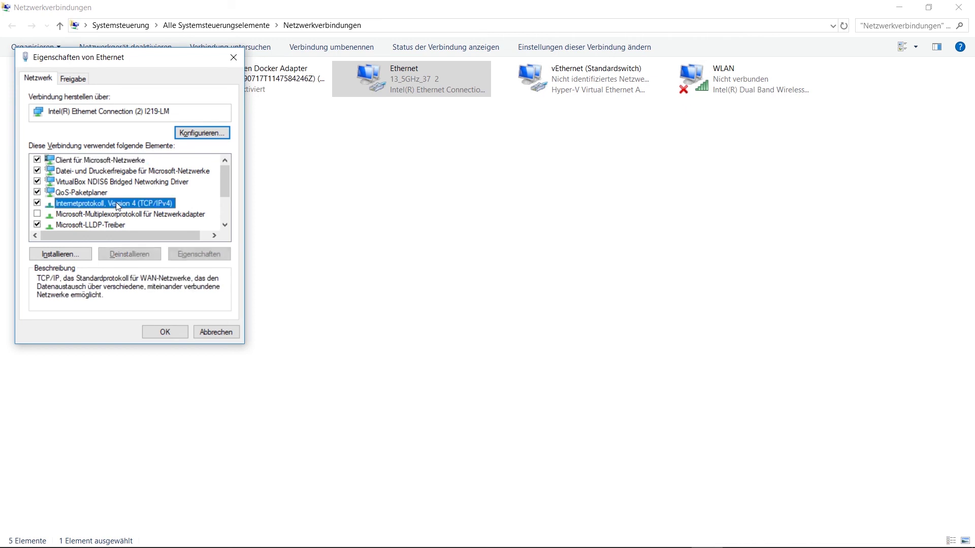
left_click(188, 260)
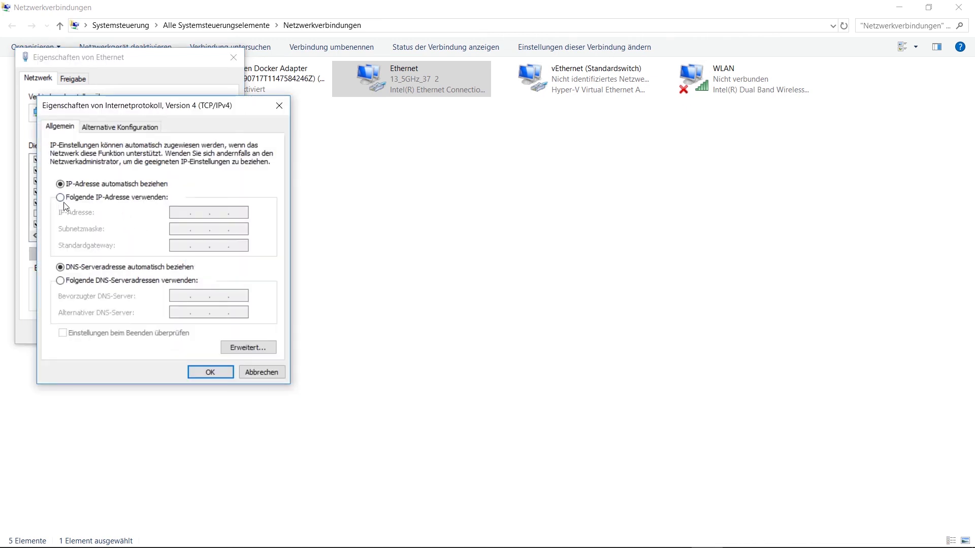
left_click(67, 198)
type("192 . 168 . ")
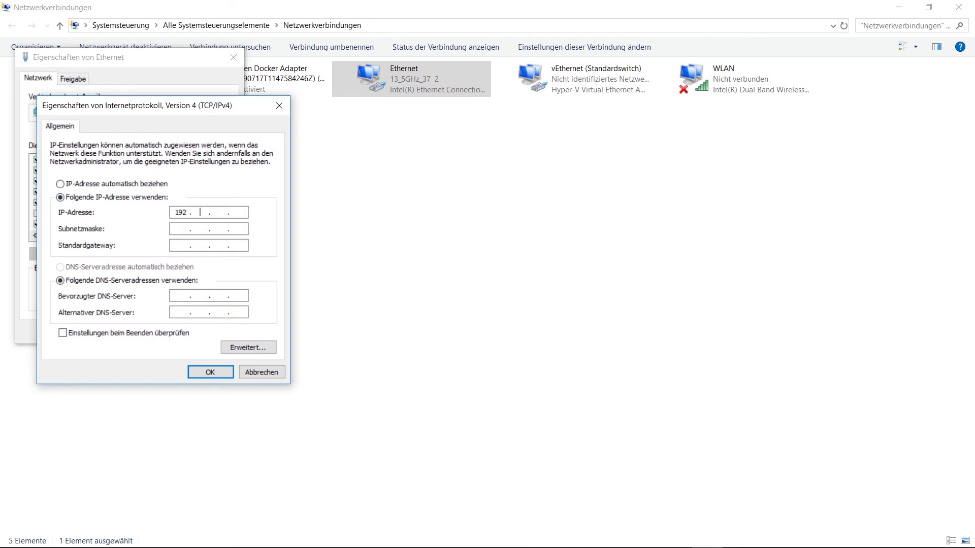
type("0 . 253")
left_click(188, 228)
left_click(209, 371)
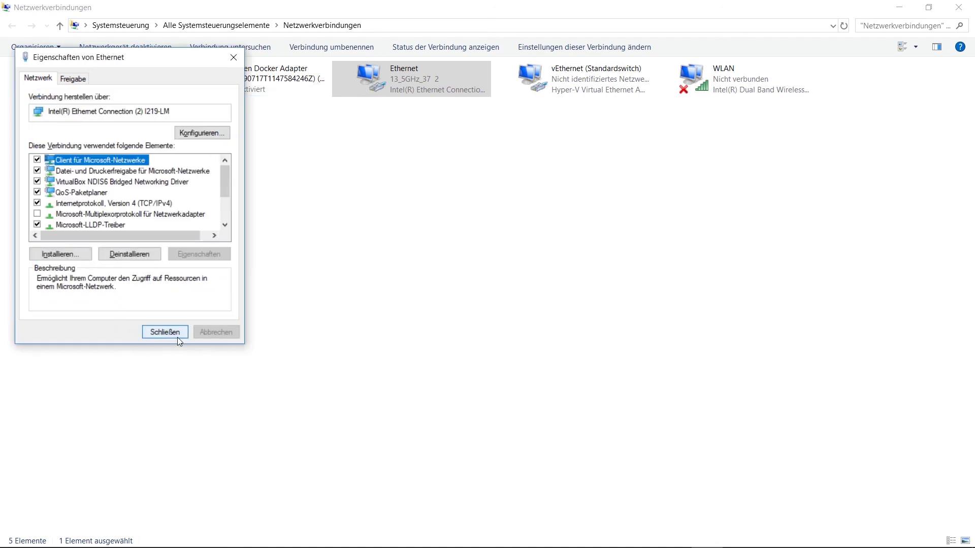
Step: Close the Ethernet properties dialog to show the BNI module page at 192.168.0.20
left_click(179, 337)
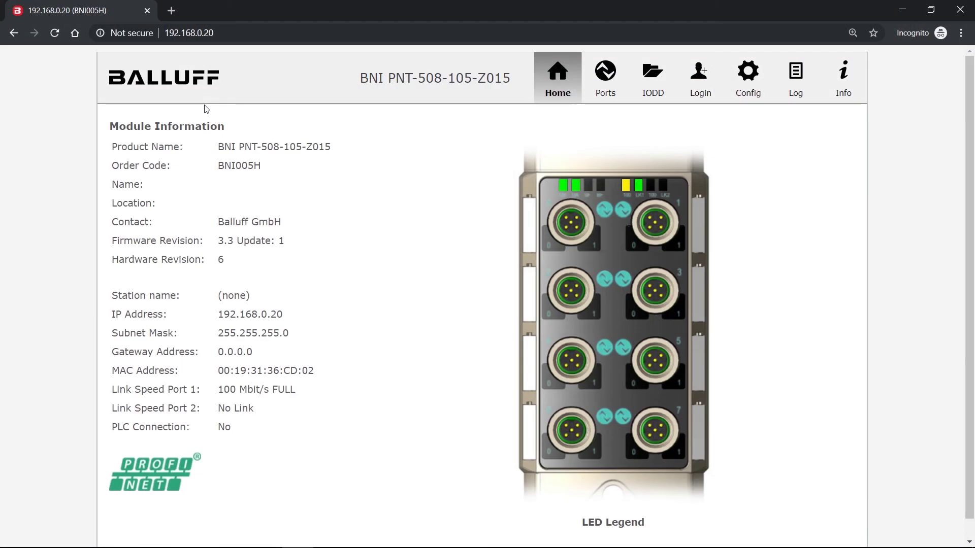